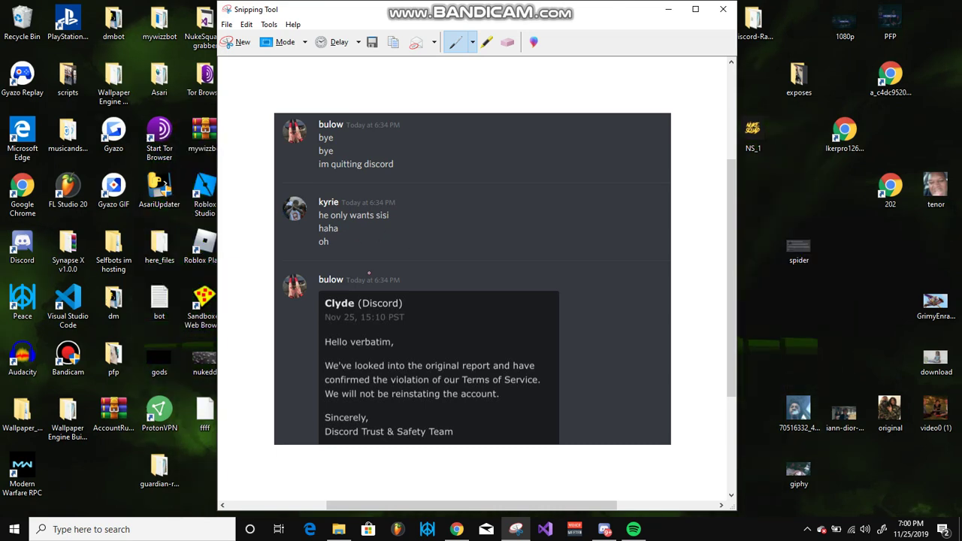
scroll(355, 343, down, 1)
Circle Clyde's Trust & Safety reply with two red freehand pen strokes
drag(320, 311, 328, 375)
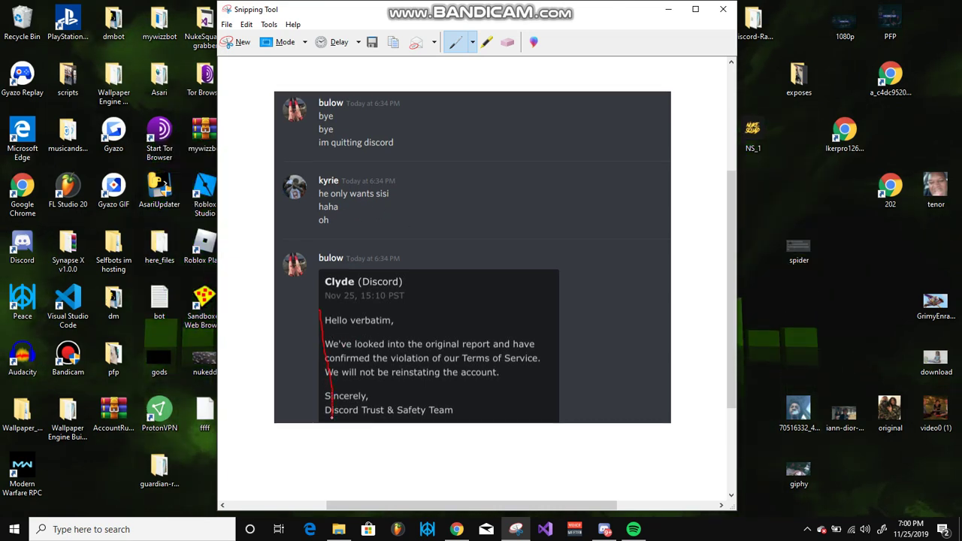
mouse_move(534, 415)
mouse_down()
mouse_move(547, 323)
mouse_move(330, 303)
mouse_up()
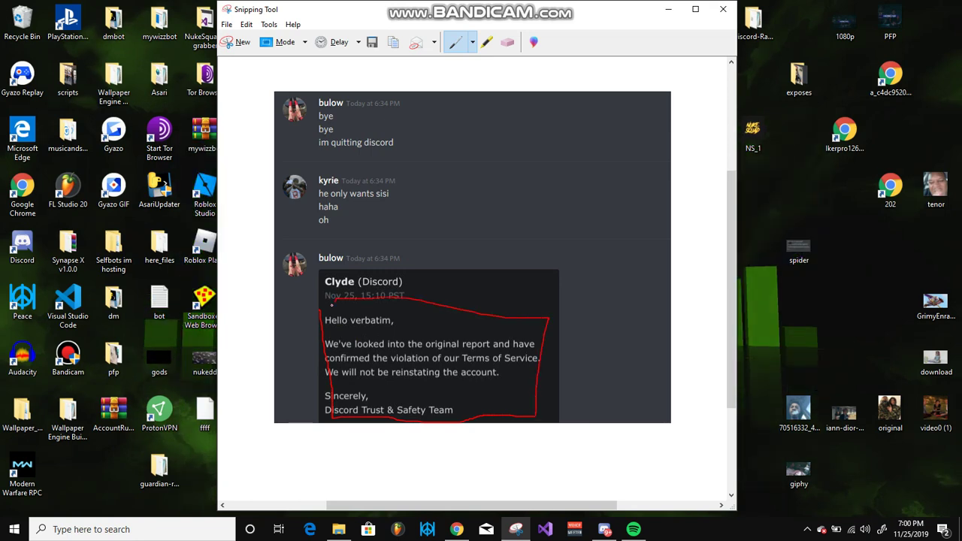